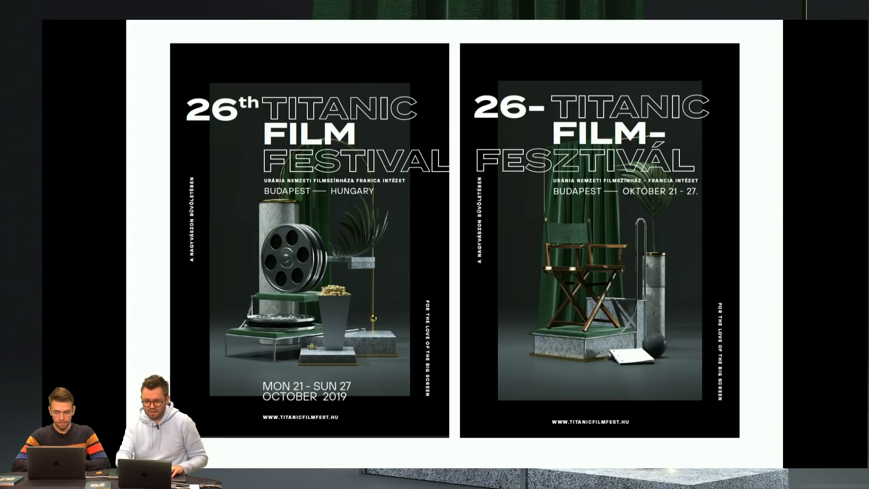
# Step: Switch to InDesign and display the frame edges and margin guides of the English Titanic poster
pyautogui.press('super+Tab')
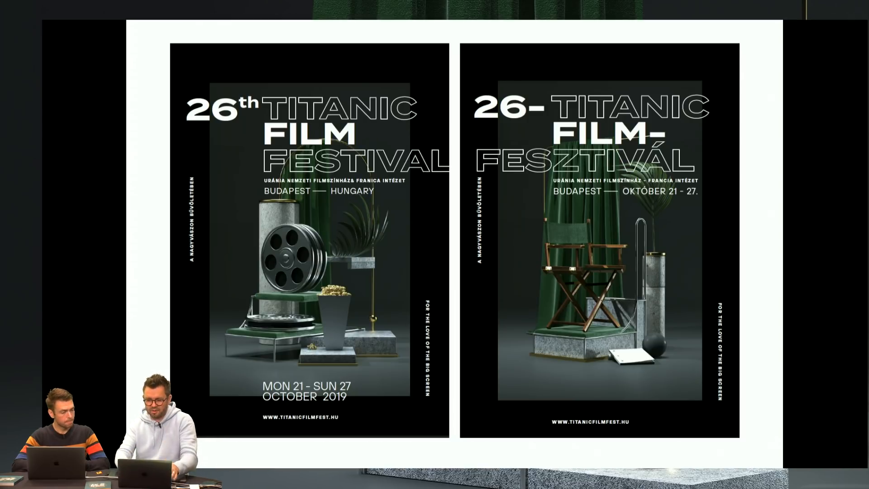
pyautogui.press('super+Tab')
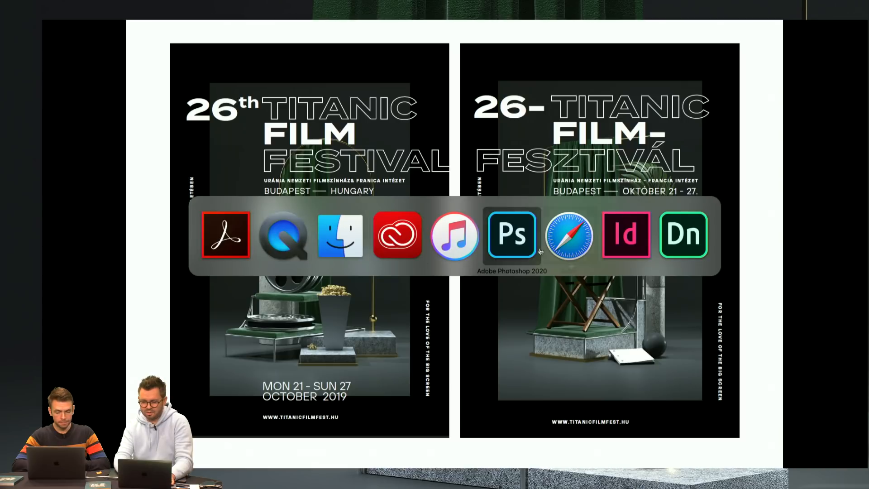
pyautogui.click(618, 250)
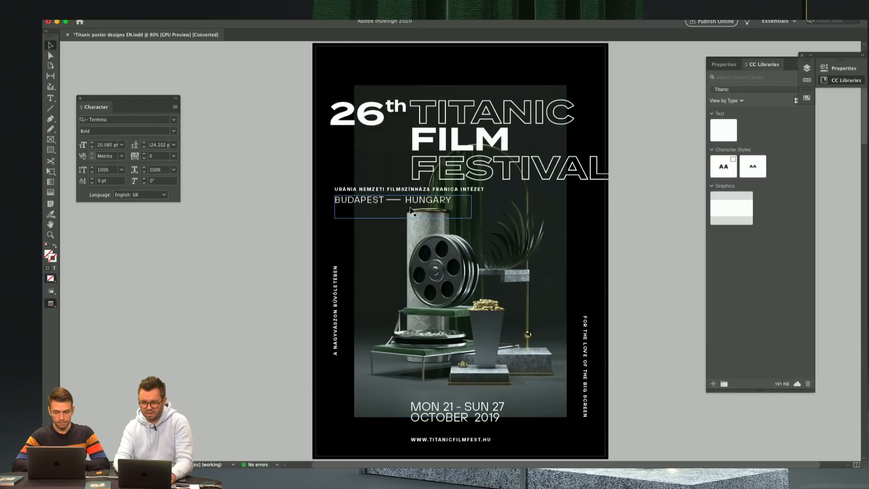
pyautogui.press('w')
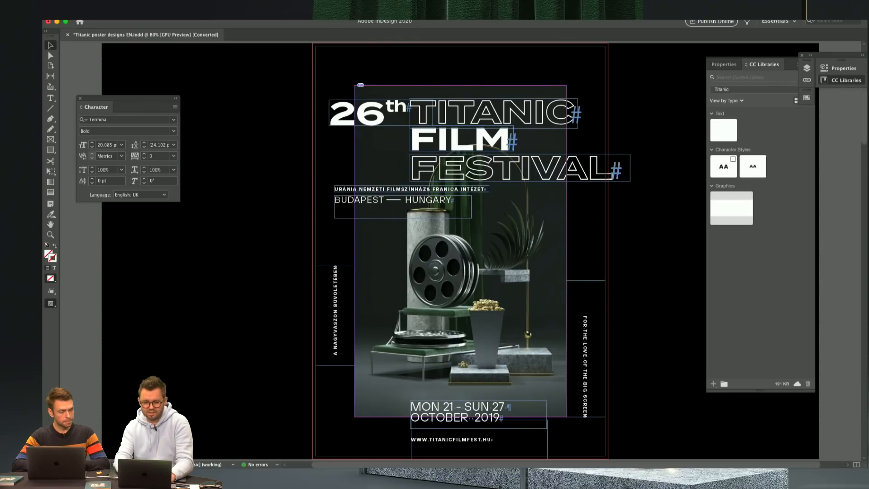
# Step: Check the poster page's Margins and Columns settings and the Document Setup, leaving both unchanged
pyautogui.click(140, 17)
pyautogui.click(167, 25)
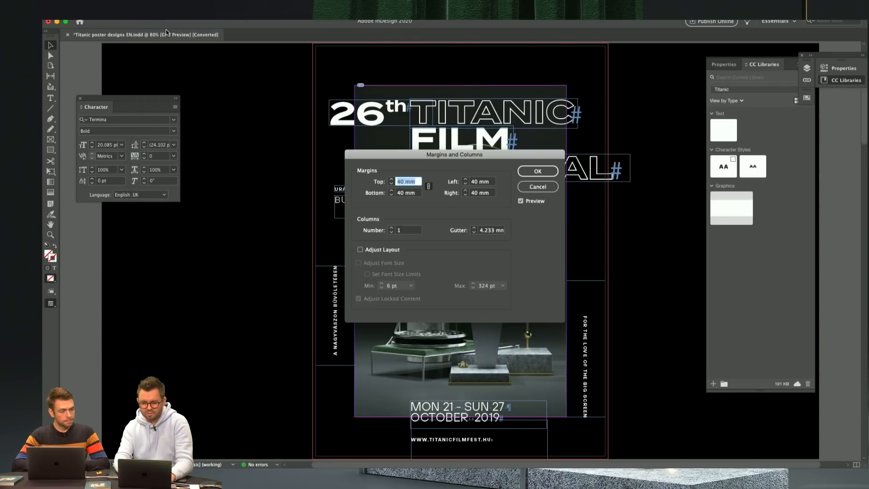
pyautogui.click(542, 186)
pyautogui.press('super+alt+p')
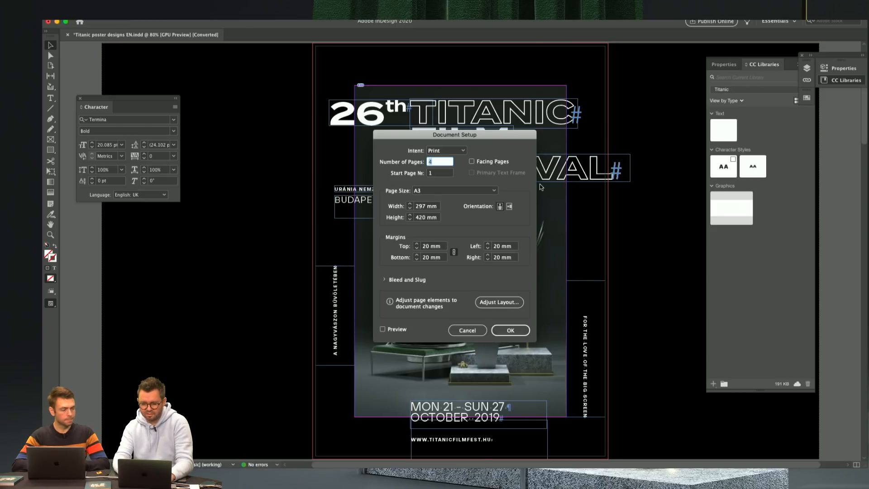
pyautogui.click(473, 331)
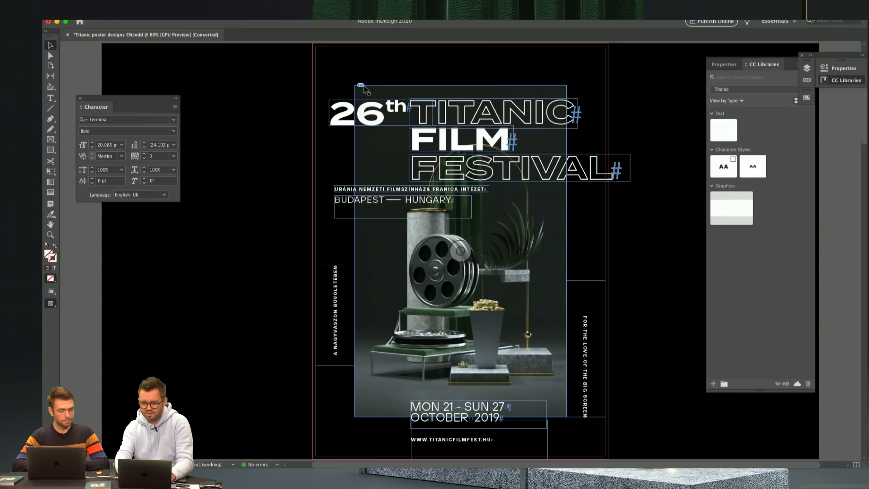
# Step: Preview 35 mm margins on all four sides of the page and cancel the change
pyautogui.click(144, 14)
pyautogui.click(157, 27)
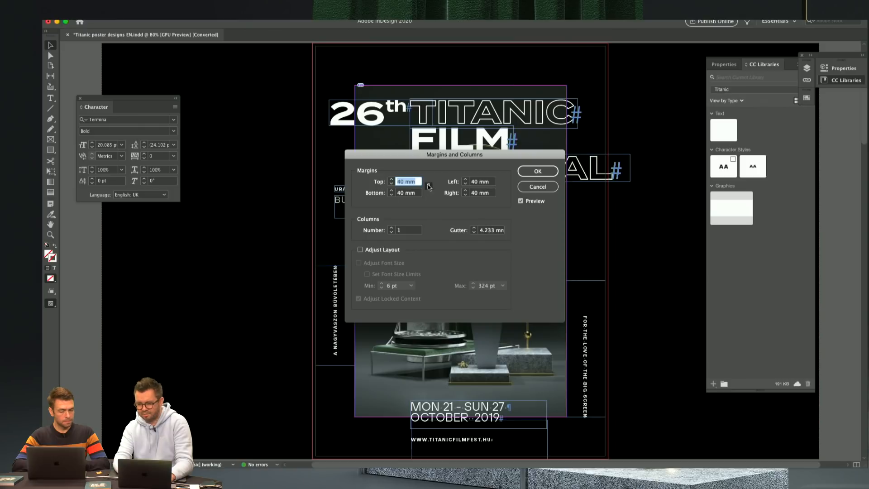
pyautogui.write('35')
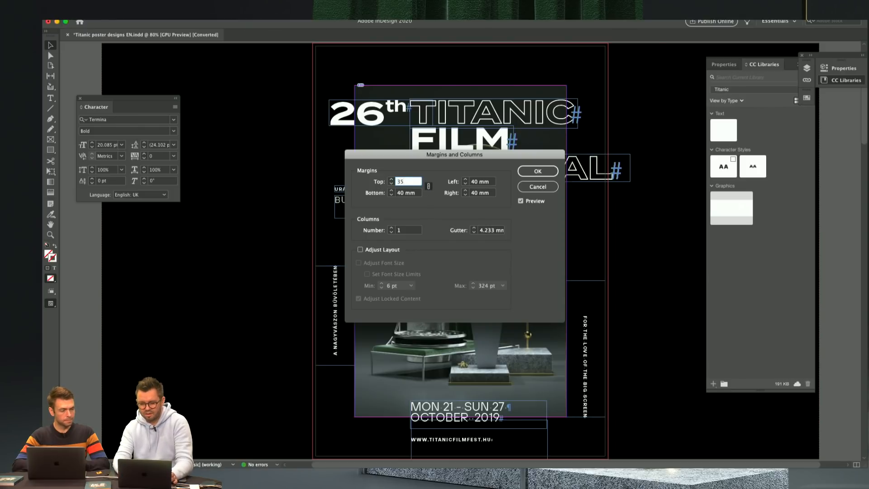
pyautogui.press('Tab')
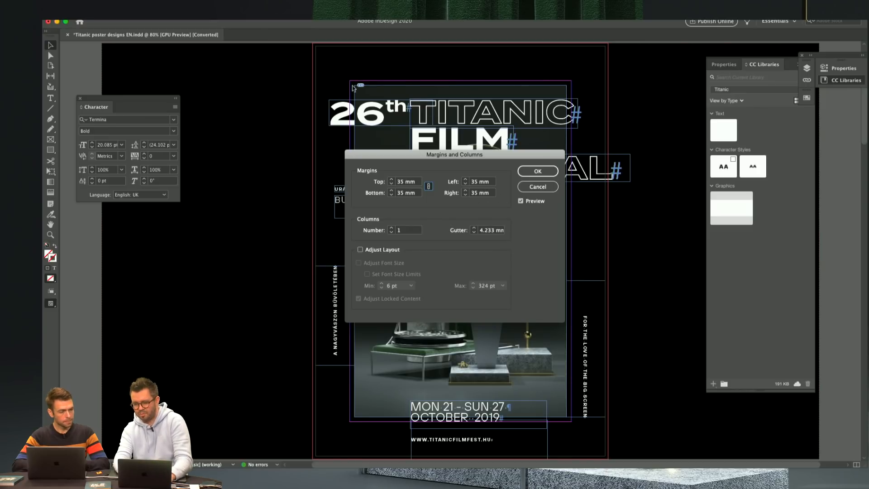
pyautogui.click(541, 189)
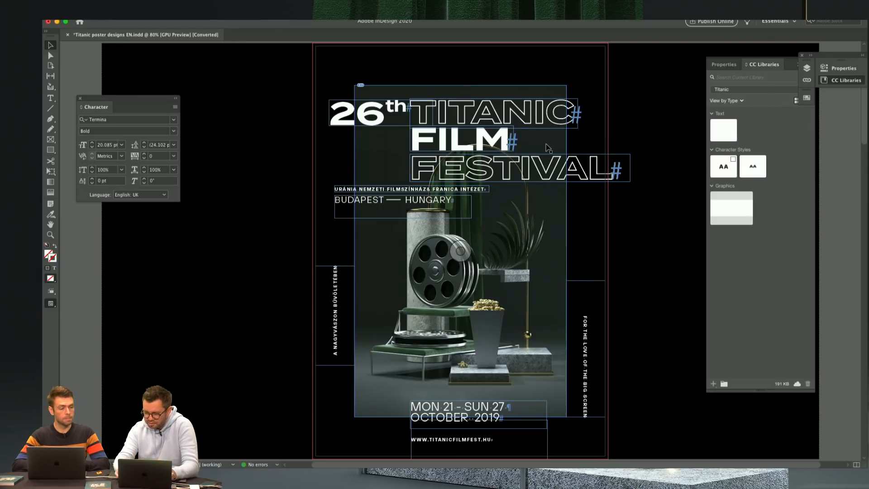
# Step: Compare the following poster pages with the film reel poster, return to it and hide the frames and guides
pyautogui.hotkey('alt', 'pagedown')
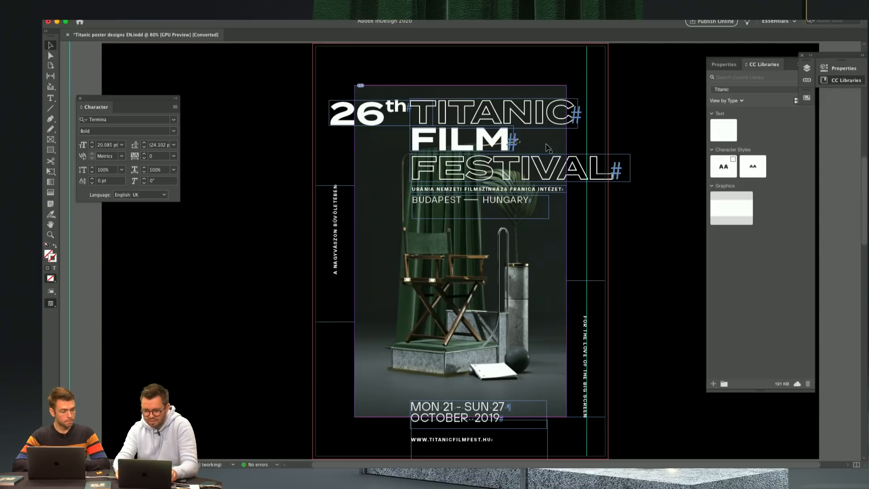
pyautogui.hotkey('alt', 'pagedown')
pyautogui.hotkey('alt', 'pageup')
pyautogui.hotkey('alt', 'pageup')
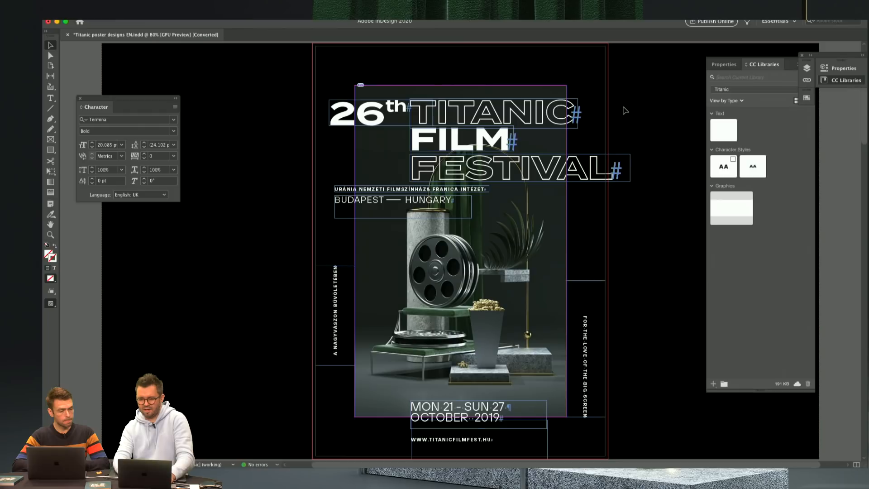
pyautogui.press('w')
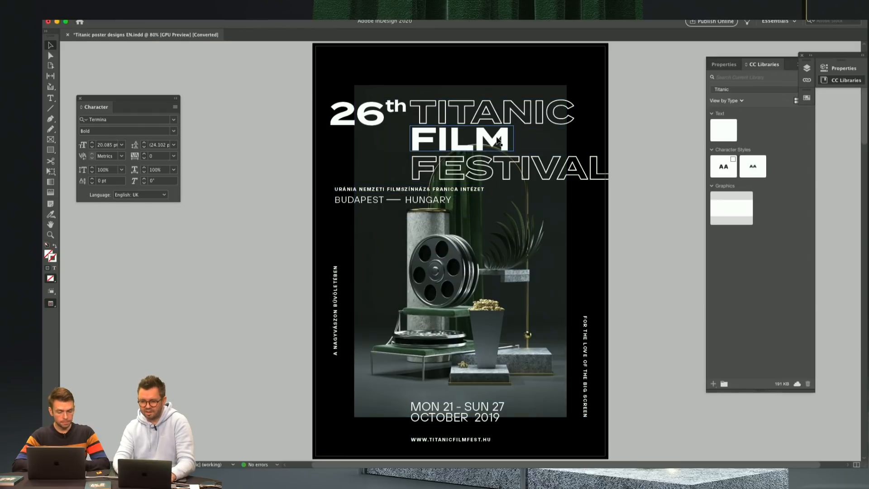
# Step: Move the FESTIVAL title line and the "MON 21 - SUN 27 OCTOBER 2019" text to the left, near the poster's left edge
pyautogui.click(498, 141)
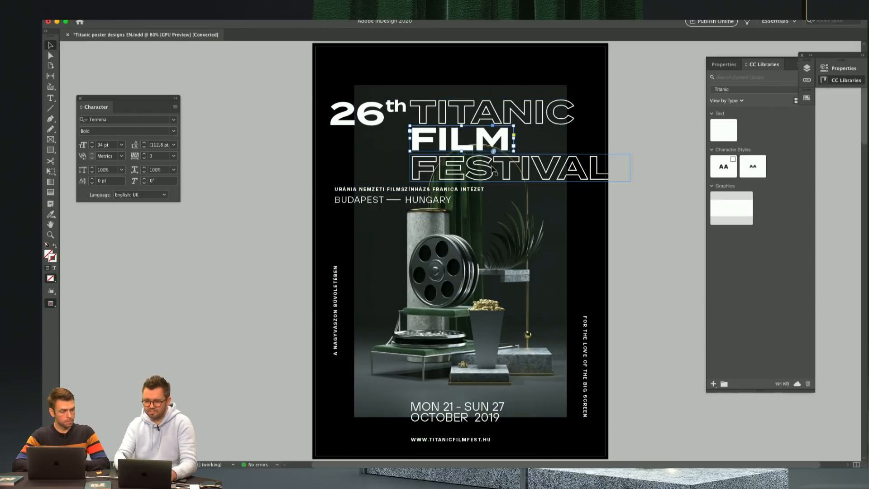
pyautogui.moveTo(554, 174); pyautogui.dragTo(480, 177)
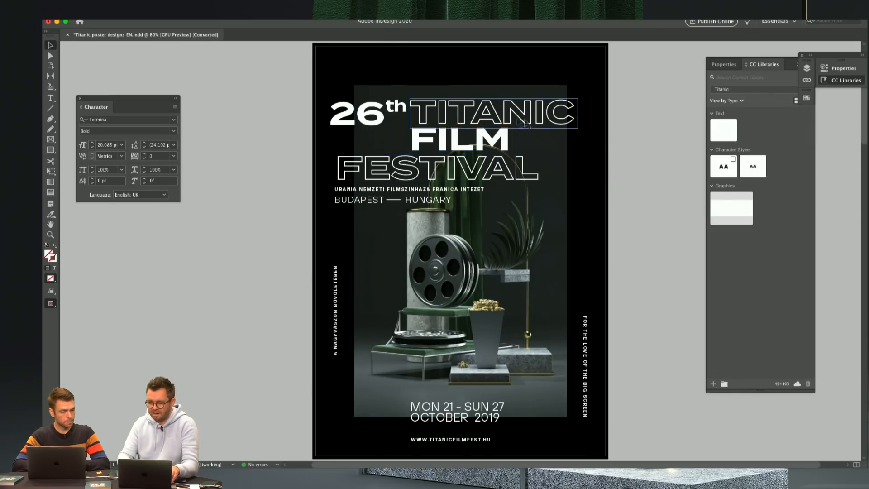
pyautogui.moveTo(459, 410); pyautogui.dragTo(387, 412)
# Step: Move the vertical "FOR THE LOVE OF THE BIG SCREEN" tagline up along the right border, starting level with FESTIVAL
pyautogui.moveTo(585, 335); pyautogui.dragTo(585, 202)
pyautogui.click(626, 186)
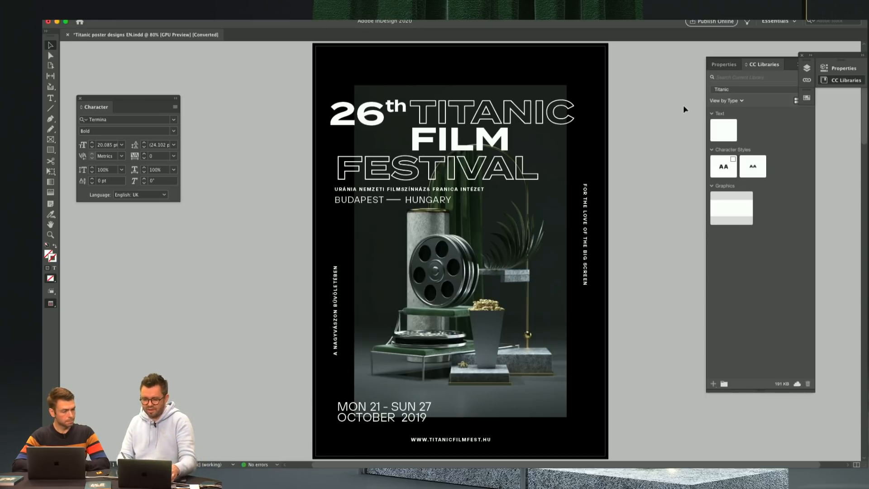
pyautogui.moveTo(586, 222); pyautogui.dragTo(590, 168)
pyautogui.click(630, 155)
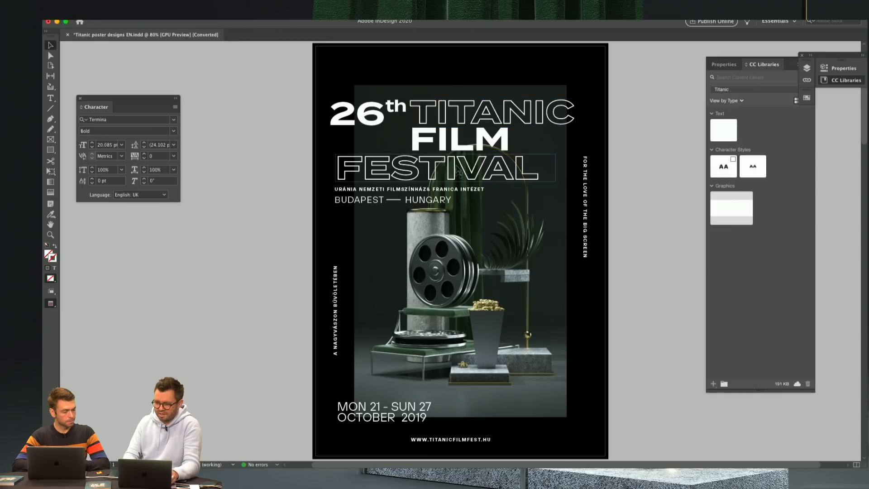
# Step: Shift the "BUDAPEST — HUNGARY" line and the October date text to the right, aligned with the start of FILM
pyautogui.moveTo(366, 202); pyautogui.dragTo(446, 201)
pyautogui.click(636, 94)
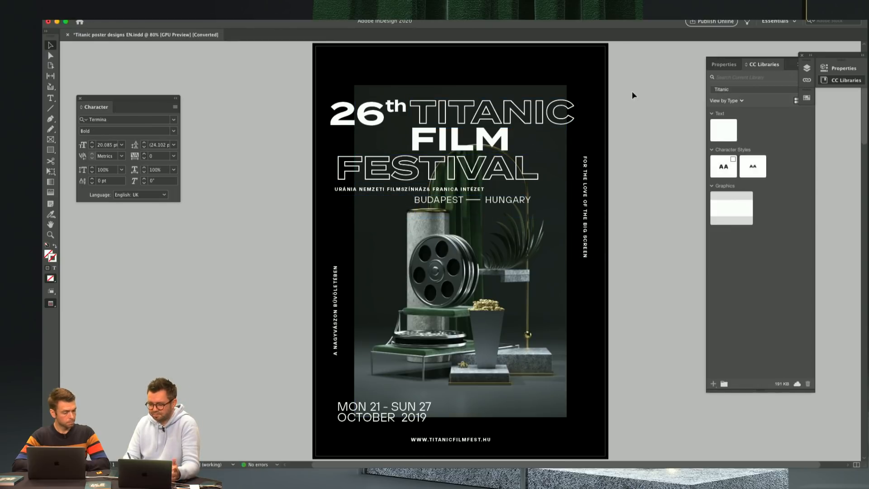
pyautogui.moveTo(367, 402); pyautogui.dragTo(438, 396)
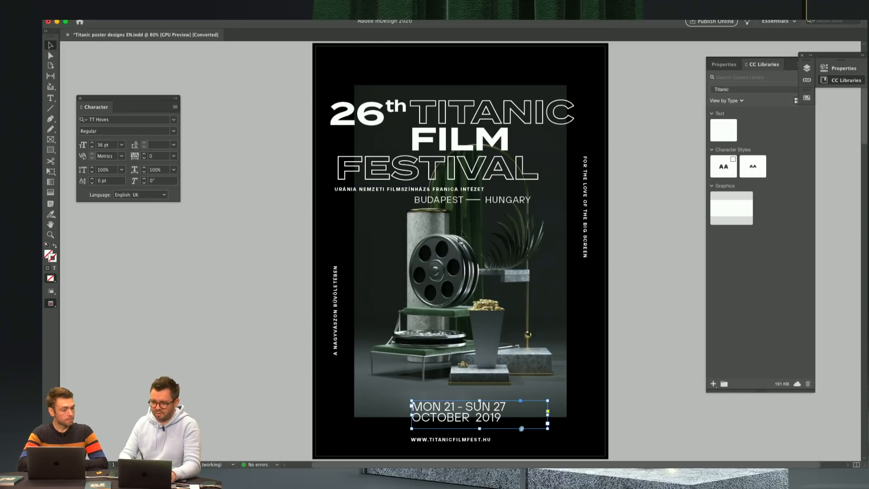
# Step: Try moving the poster's image frame to the right and repositioning the picture inside it, and undo both moves
pyautogui.moveTo(401, 272); pyautogui.dragTo(438, 272)
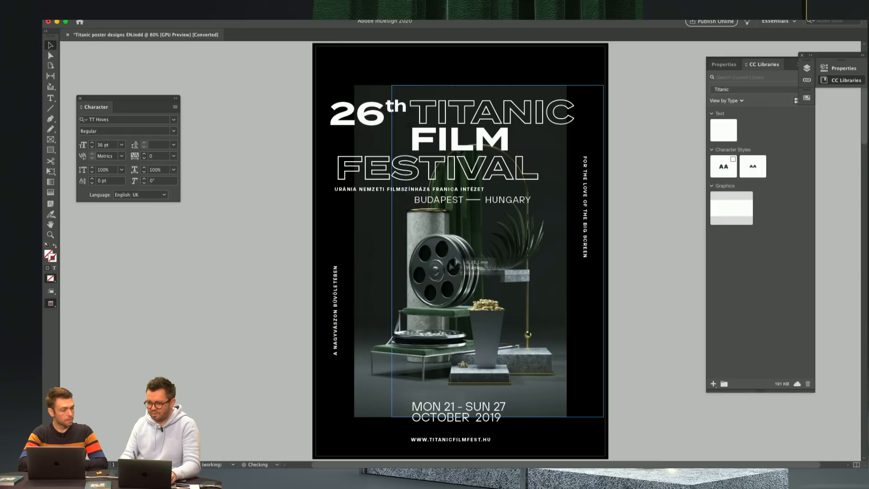
pyautogui.click(628, 159)
pyautogui.moveTo(497, 251); pyautogui.dragTo(445, 284)
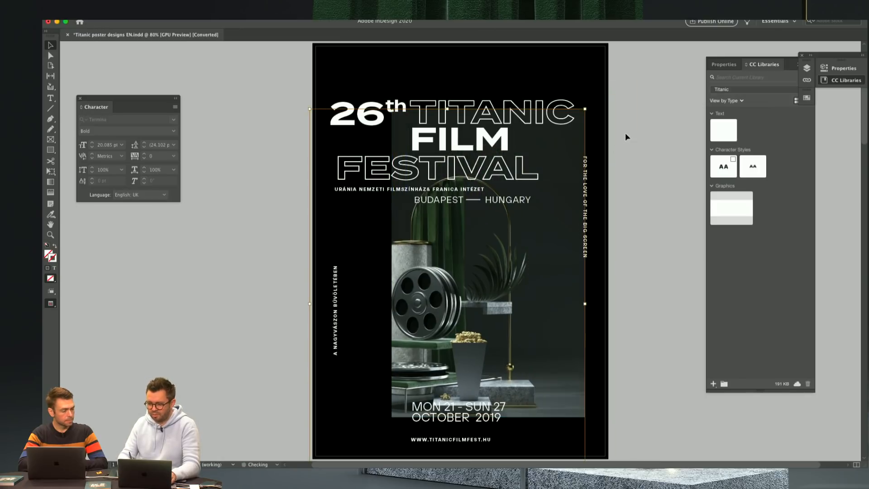
pyautogui.click(625, 133)
pyautogui.press('super+z')
pyautogui.press('super+z')
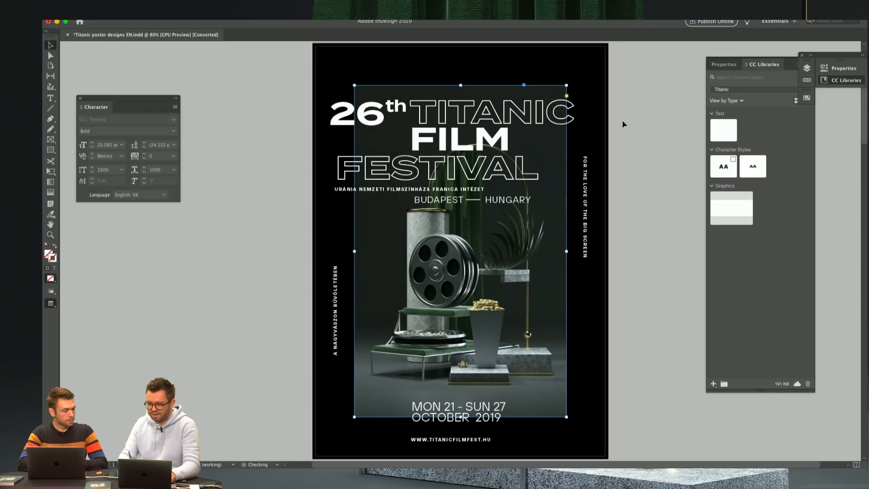
pyautogui.click(633, 138)
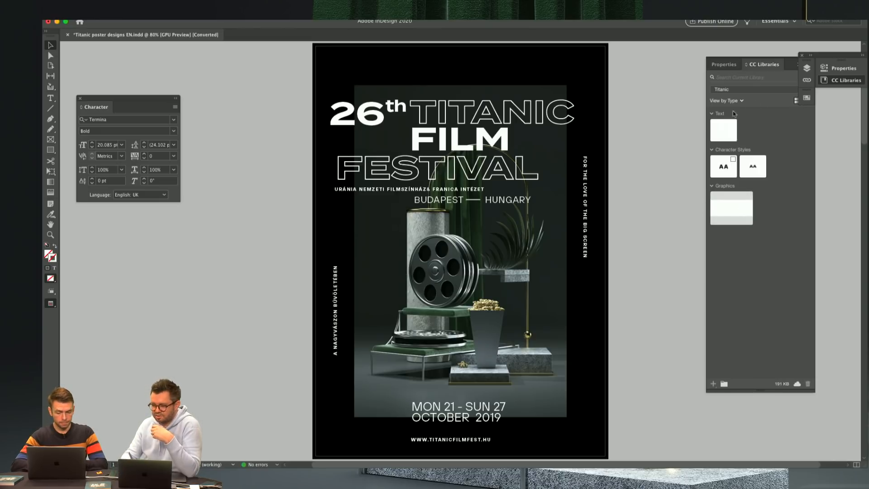
# Step: Add the poster's title, venue and city text frames, without the image, to the Titanic library as a graphic named Logo
pyautogui.moveTo(299, 103); pyautogui.dragTo(556, 194)
pyautogui.scroll(2, 628, 29)
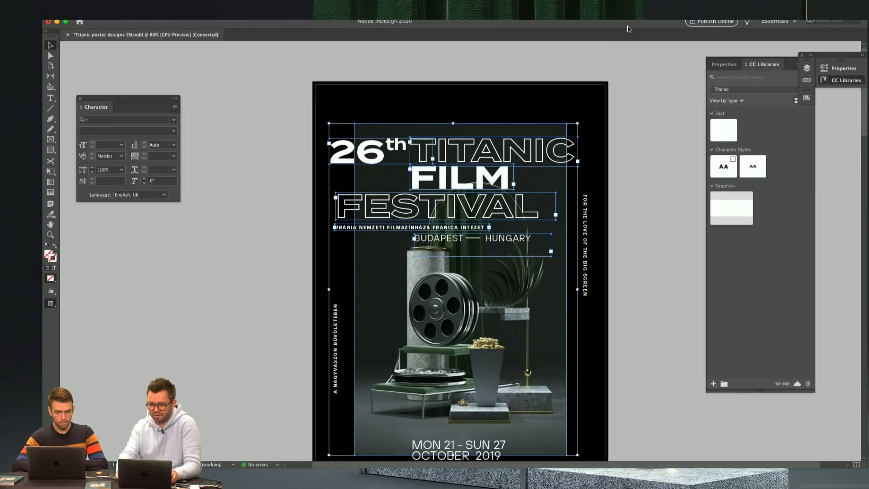
pyautogui.press('pagedown')
pyautogui.click(258, 200)
pyautogui.moveTo(462, 131); pyautogui.dragTo(462, 334)
pyautogui.moveTo(500, 50); pyautogui.dragTo(489, 266)
pyautogui.moveTo(278, 130); pyautogui.dragTo(480, 256)
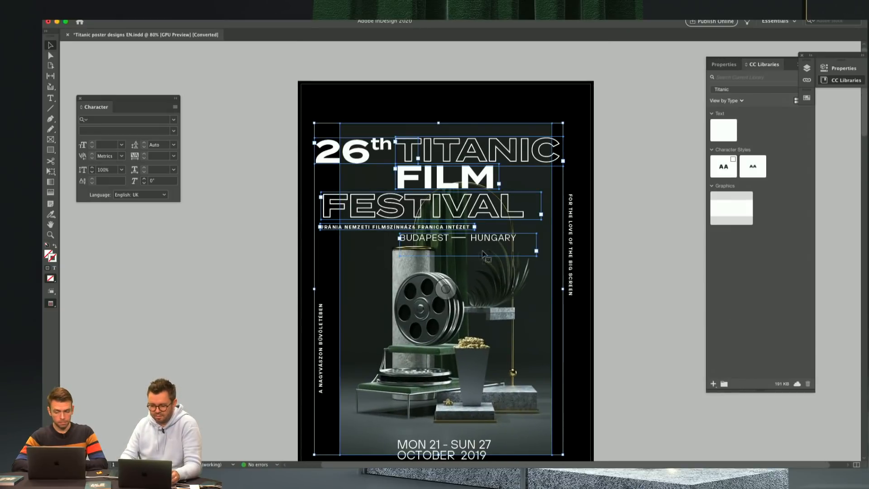
pyautogui.keyDown('shift'); pyautogui.click(469, 286); pyautogui.keyUp('shift')
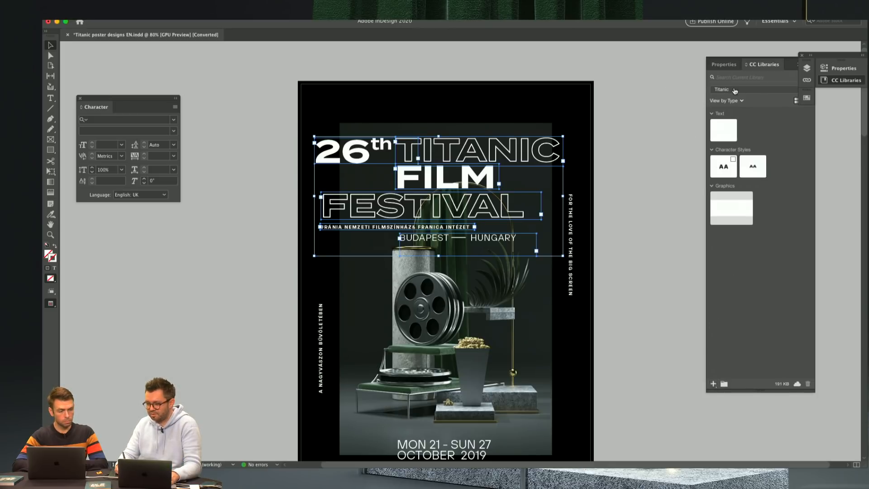
pyautogui.click(713, 384)
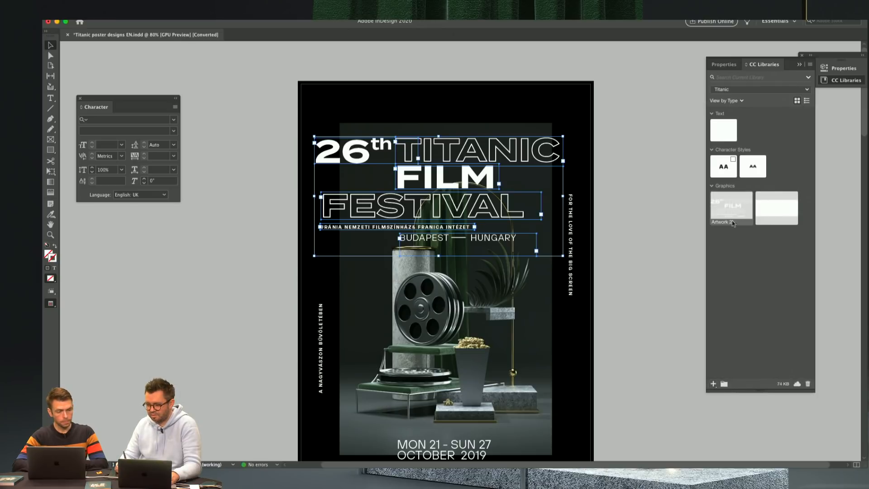
pyautogui.doubleClick(733, 222)
pyautogui.write('Logo')
pyautogui.press('Return')
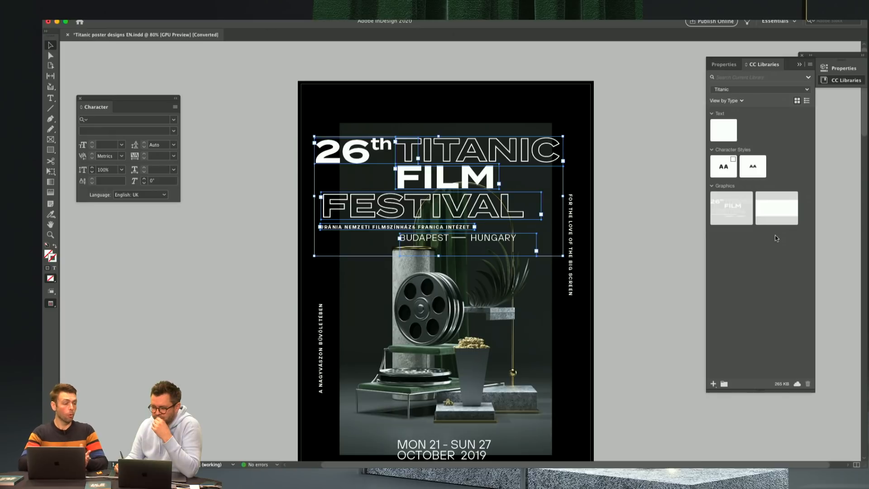
pyautogui.click(617, 240)
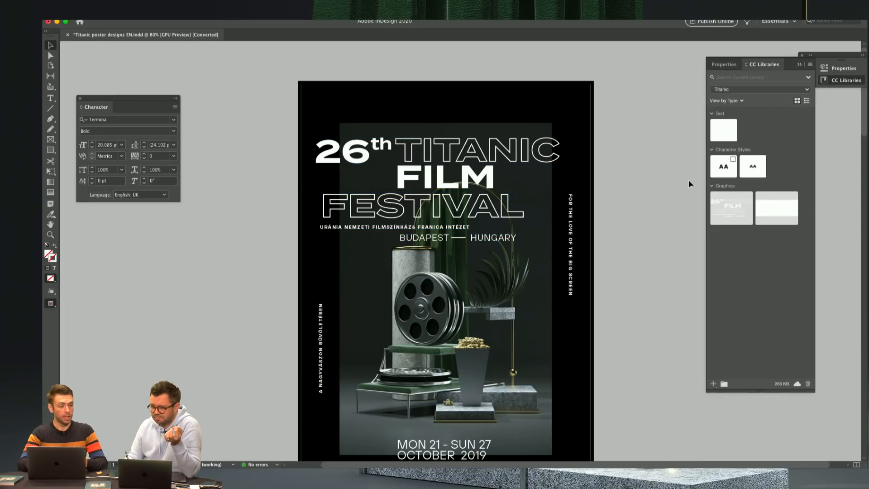
# Step: Browse the available Creative Cloud libraries and show the contents of the Studio 234 library
pyautogui.scroll(-2, 624, 198)
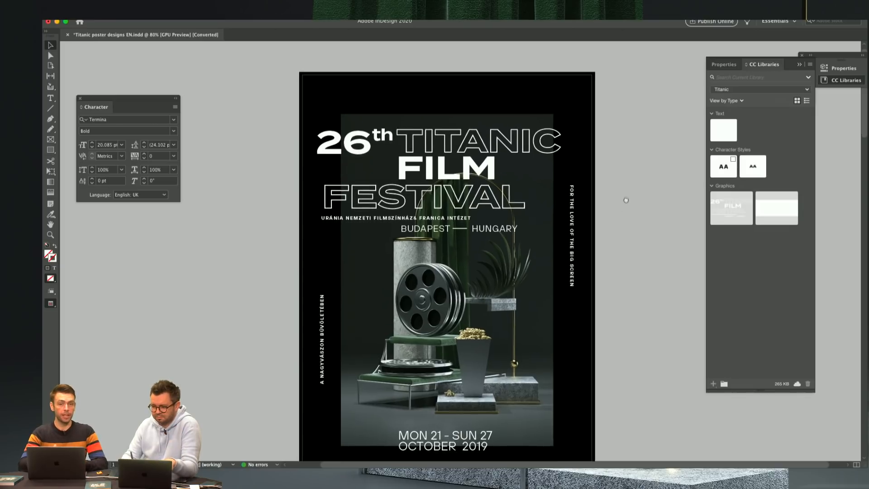
pyautogui.scroll(-1, 627, 189)
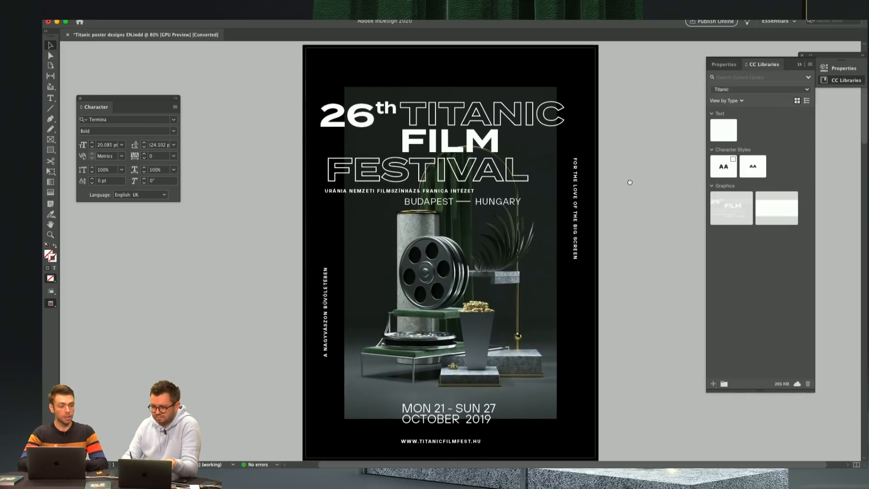
pyautogui.click(760, 90)
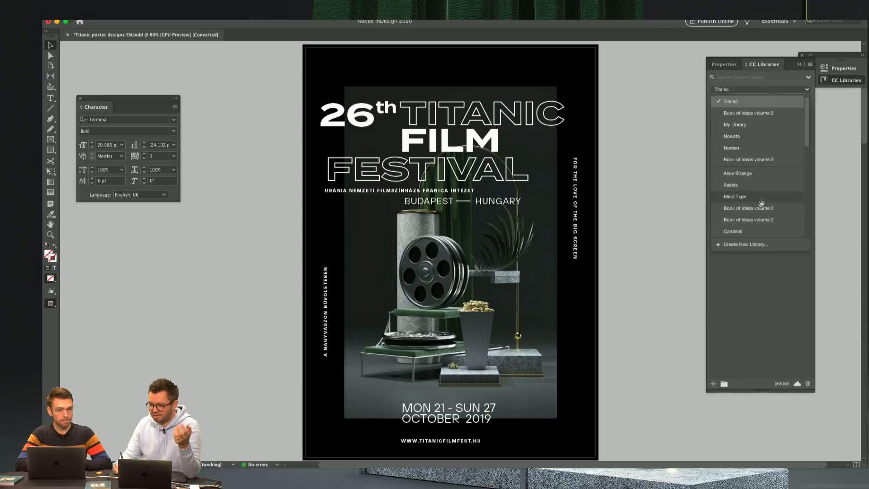
pyautogui.moveTo(805, 130); pyautogui.dragTo(787, 226)
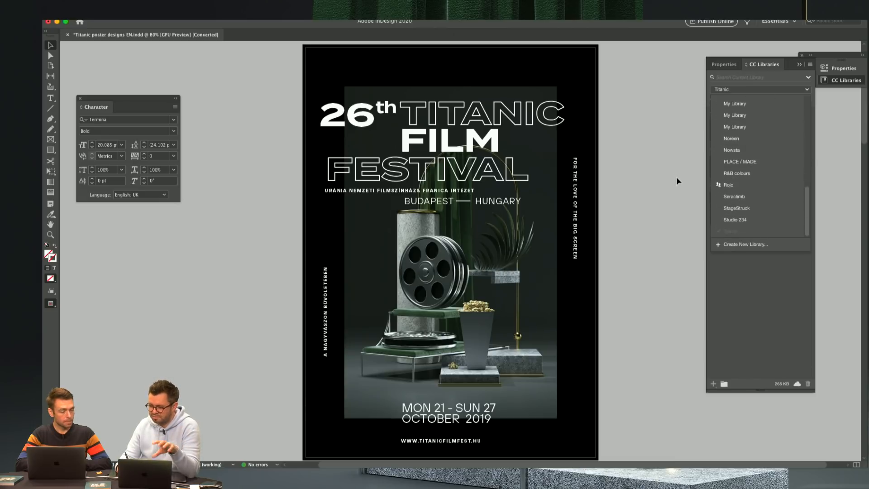
pyautogui.click(751, 220)
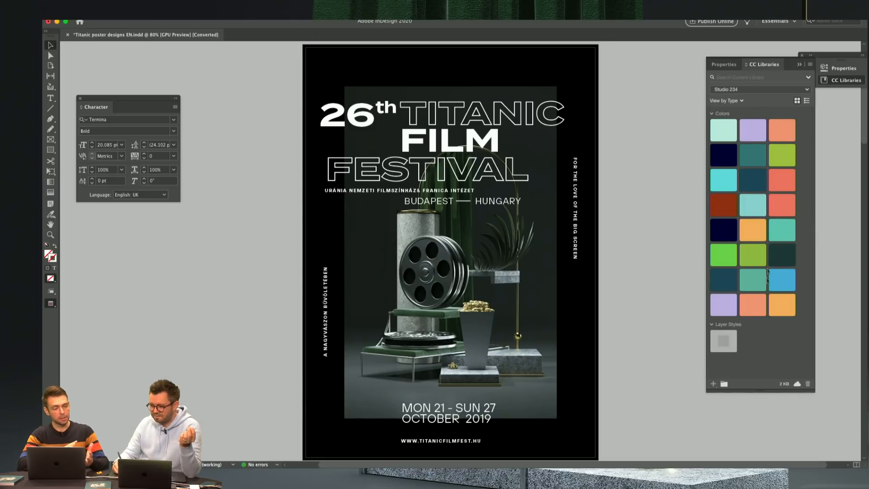
# Step: Show the contents of the Book of Ideas volume 2 library, followed by the colours of the Canamis library
pyautogui.click(768, 90)
pyautogui.moveTo(806, 136); pyautogui.dragTo(793, 121)
pyautogui.click(763, 176)
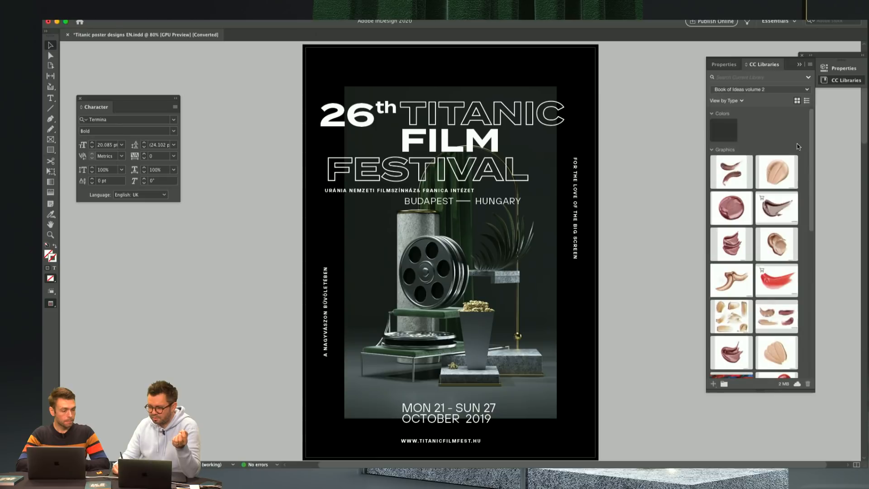
pyautogui.click(772, 90)
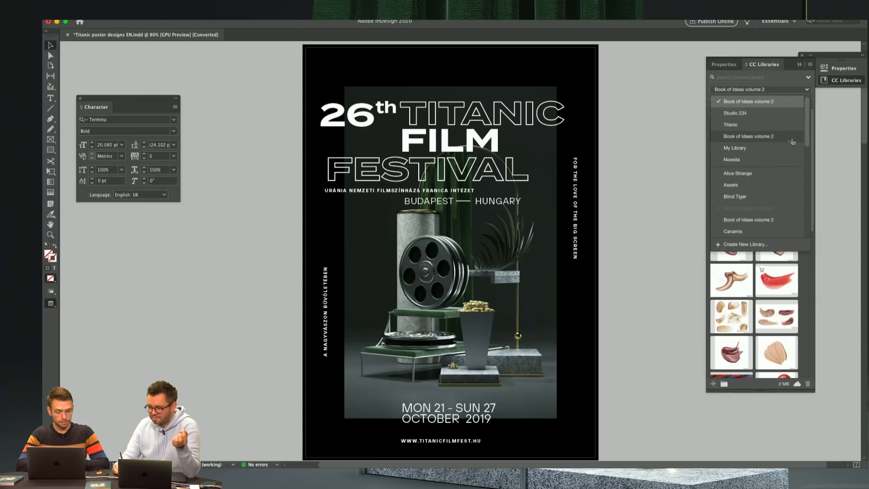
pyautogui.scroll(-5, 808, 129)
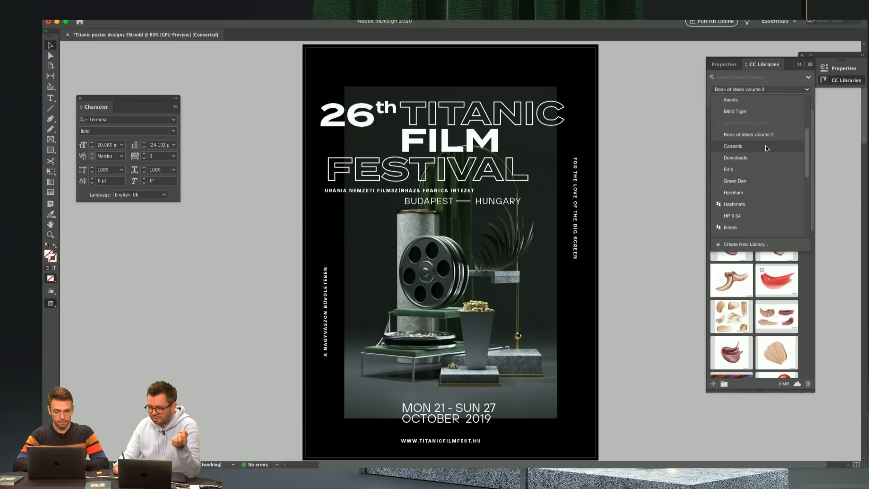
pyautogui.click(765, 146)
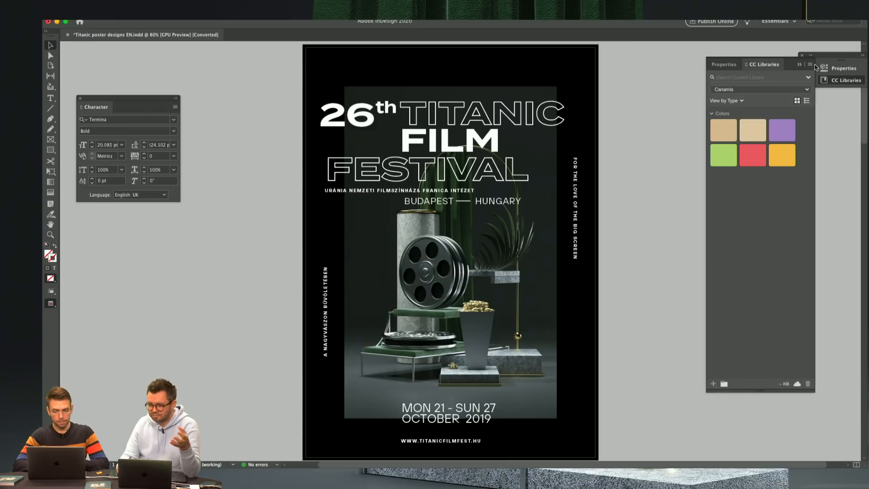
# Step: Set the cyan value of the Canamis library's #E3C5A0 colour to 0%
pyautogui.doubleClick(749, 135)
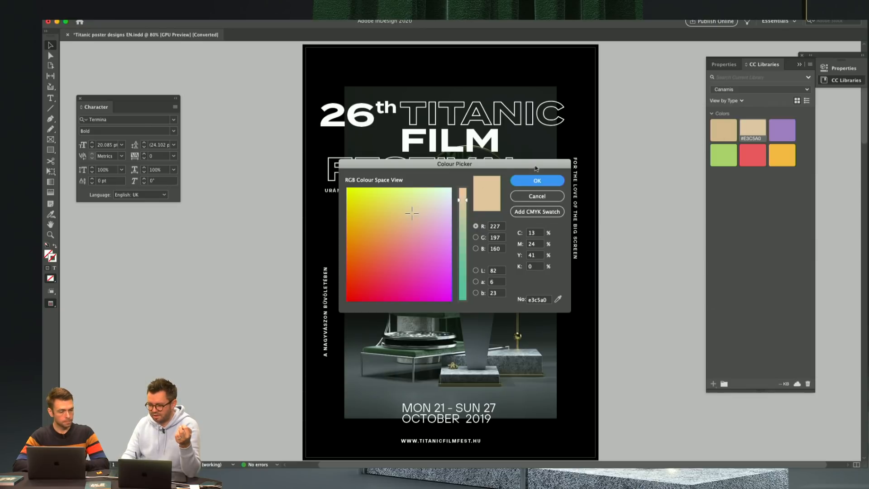
pyautogui.moveTo(516, 234); pyautogui.dragTo(536, 229)
pyautogui.click(536, 229)
pyautogui.write('0')
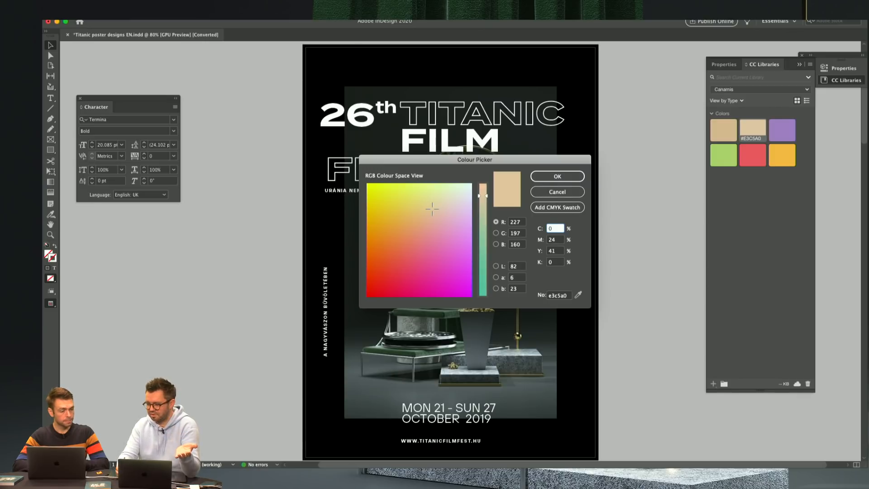
pyautogui.press('Return')
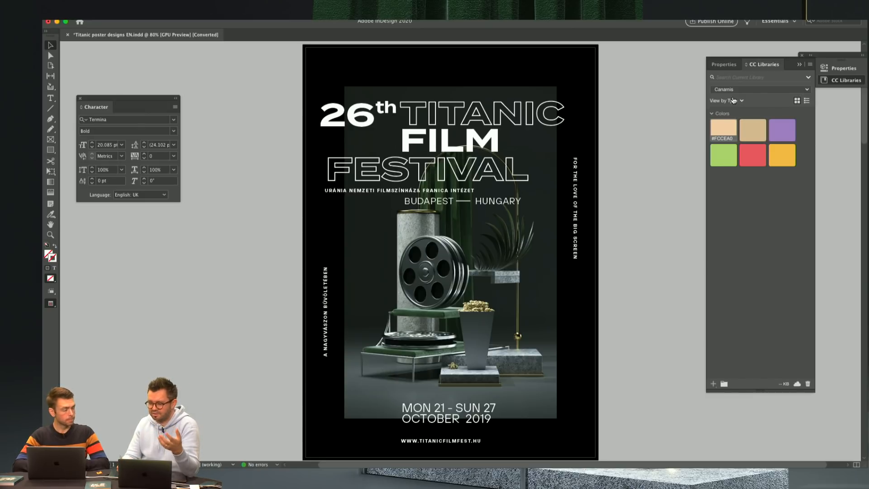
# Step: Try a pale yellow, fbdf9c, for the first colour in the Canamis library and discard the change
pyautogui.doubleClick(714, 131)
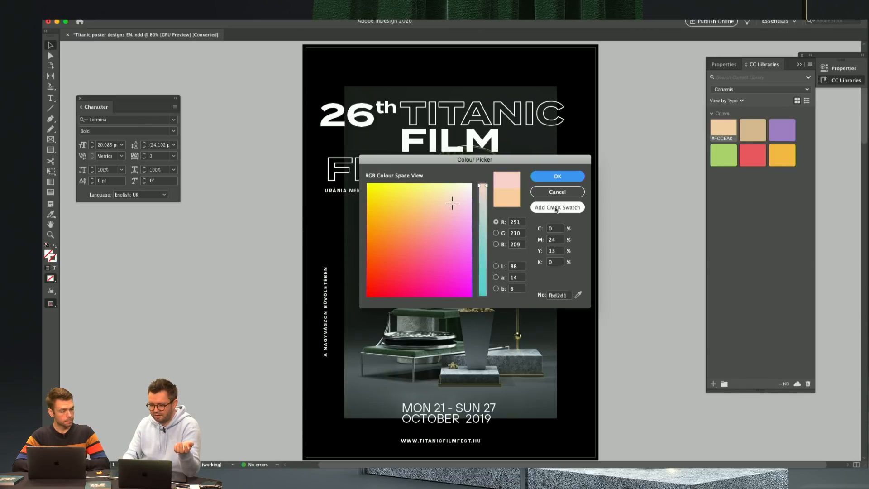
pyautogui.click(430, 198)
pyautogui.moveTo(430, 198); pyautogui.dragTo(431, 197)
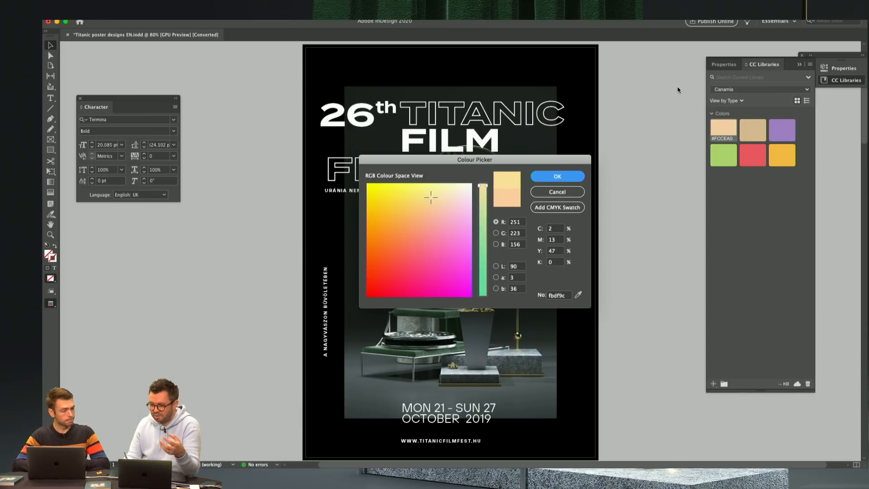
pyautogui.click(573, 193)
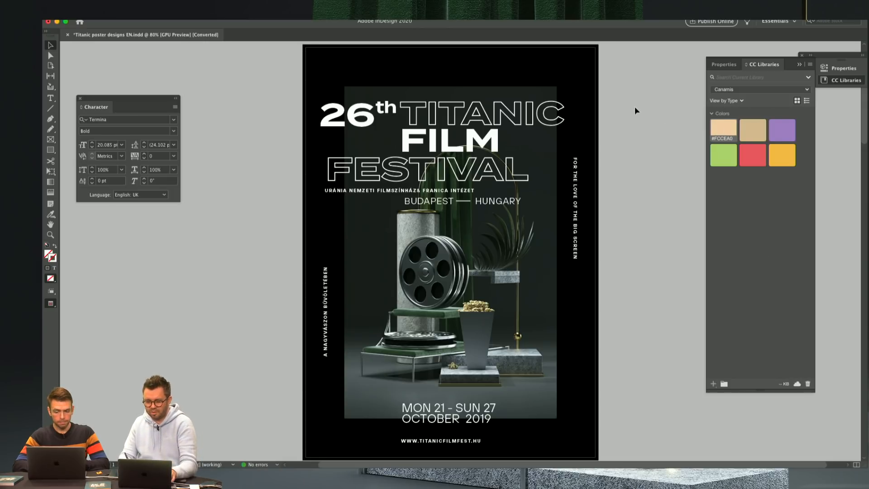
# Step: Switch to the full-screen presentation and review the poster variants, the NICO 1998 designs, the Facebook page mock-up and the brand overview
pyautogui.press('super+Tab')
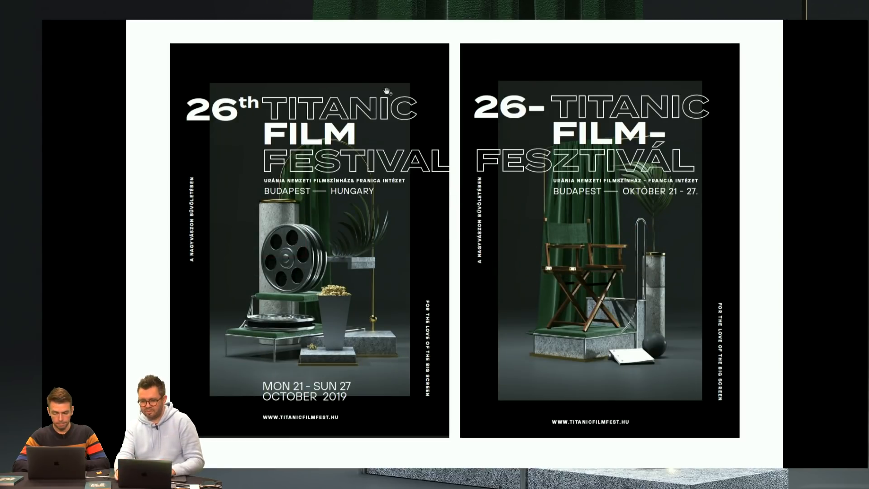
pyautogui.press('Right')
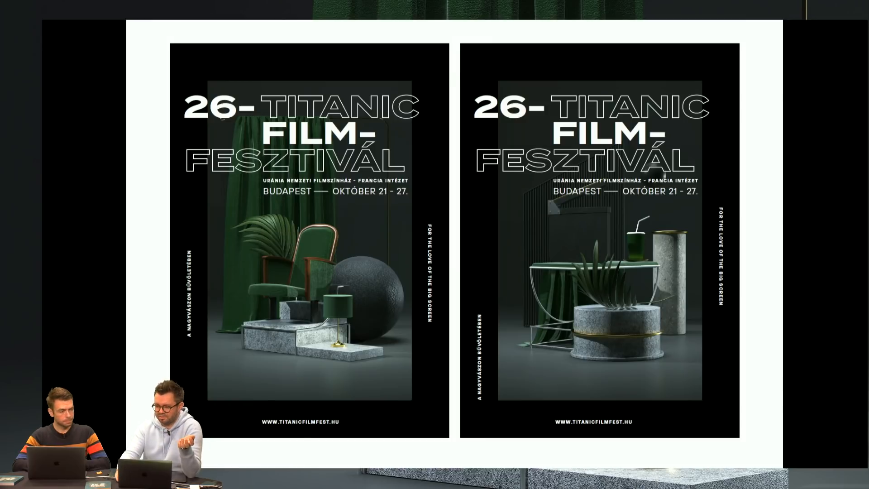
pyautogui.press('Right')
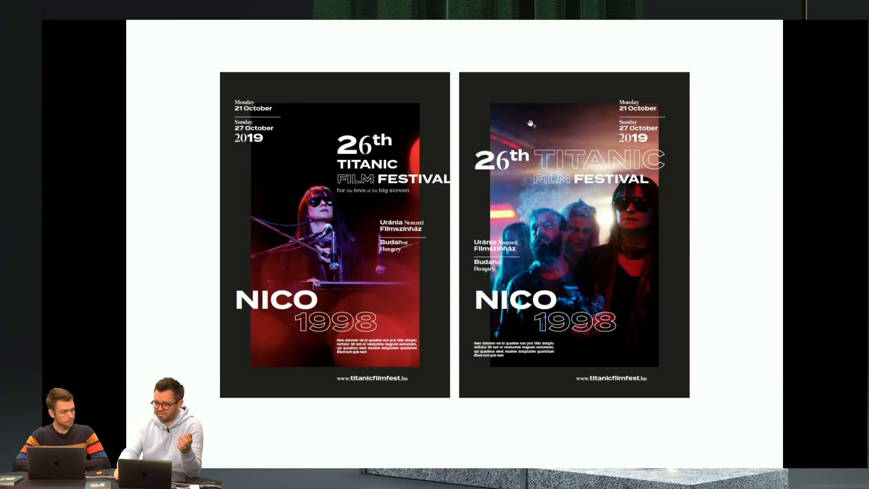
pyautogui.press('Right')
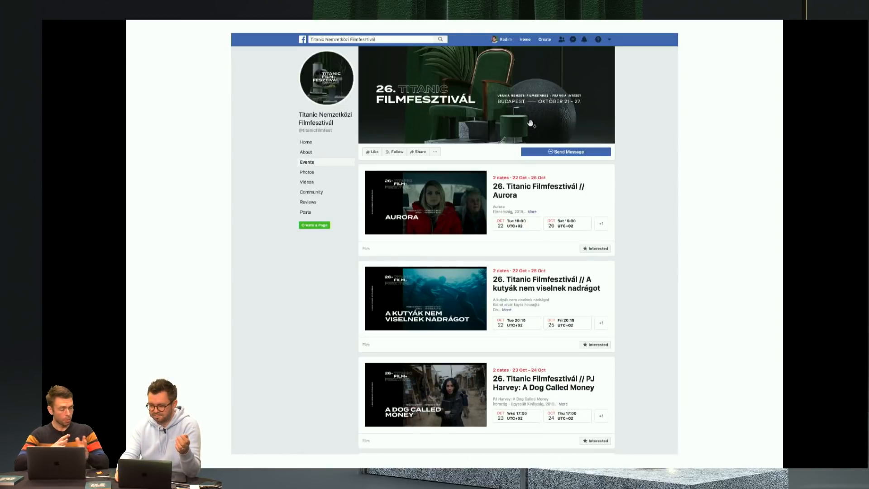
pyautogui.press('Left')
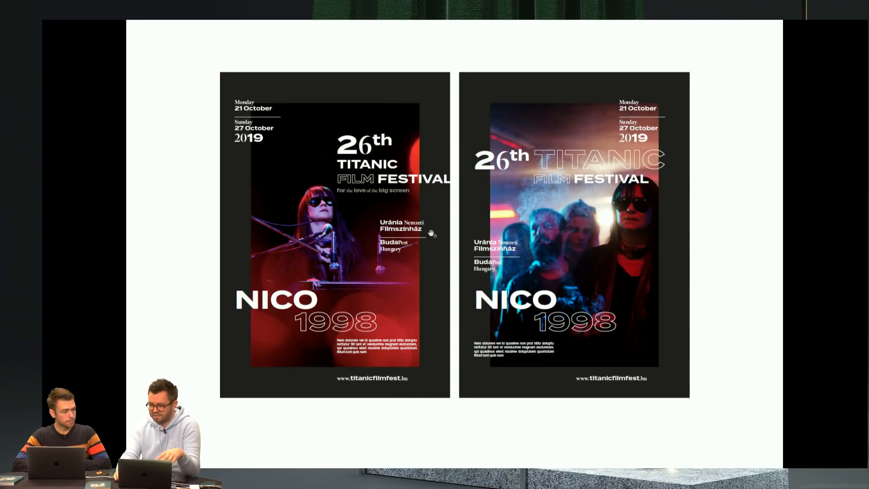
pyautogui.press('Right')
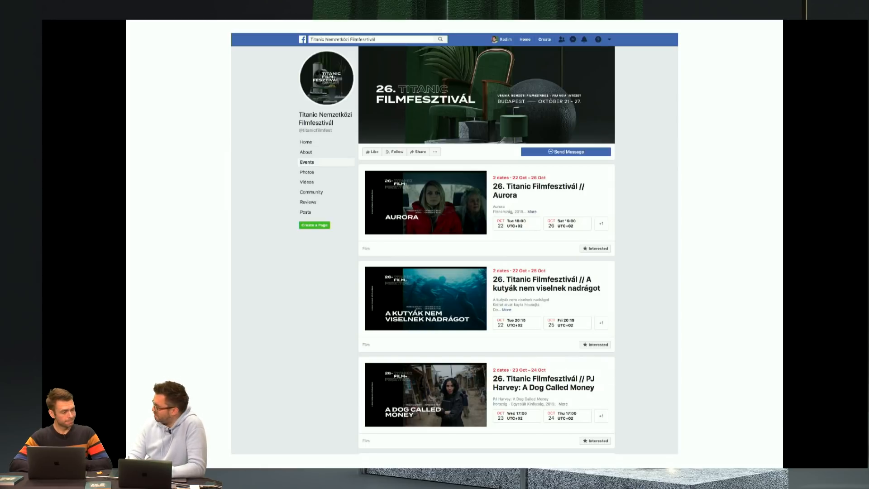
pyautogui.press('Right')
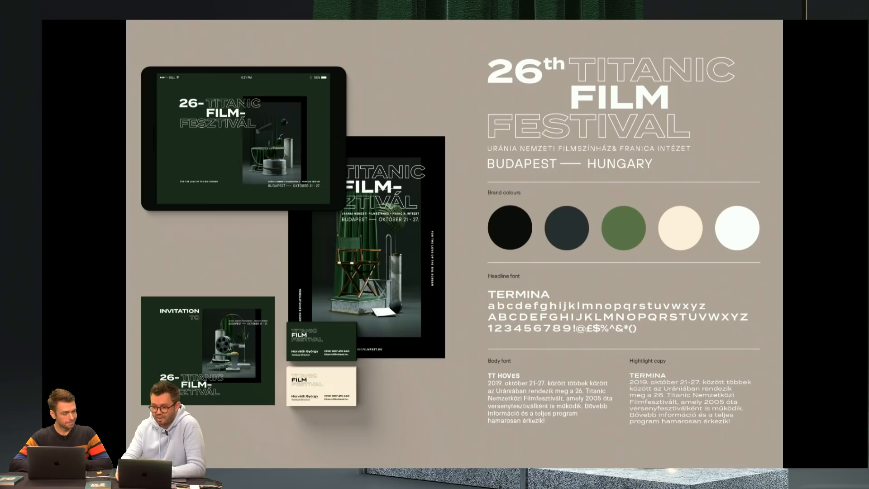